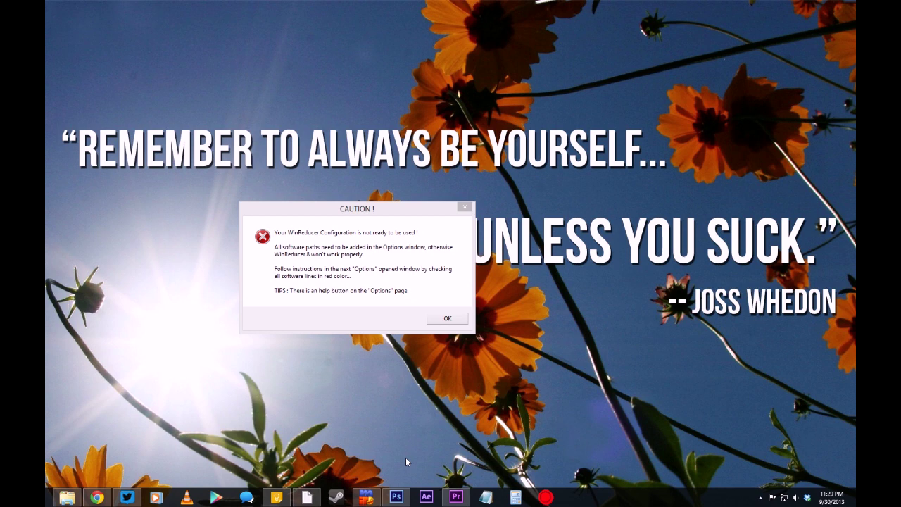
Step: Dismiss the configuration-not-ready warning to reveal the Options window with every path unset
left_click_drag(402, 213, 413, 203)
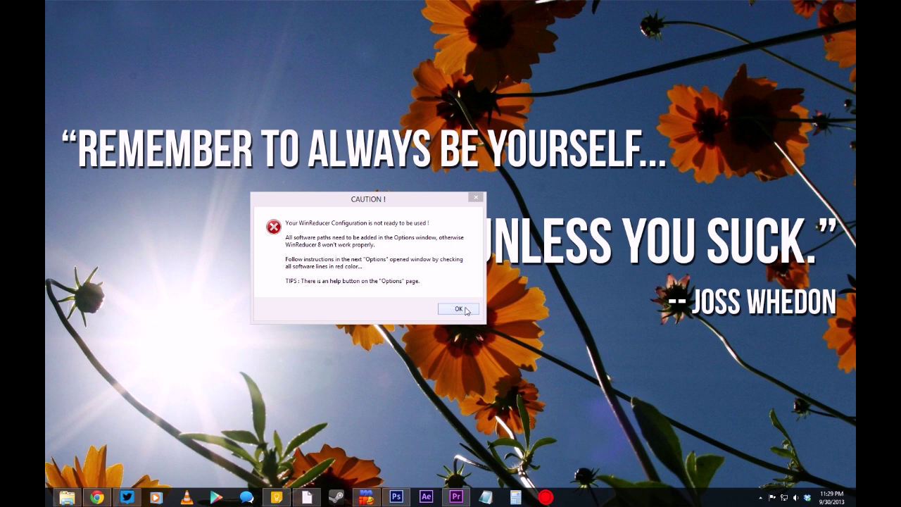
left_click(464, 310)
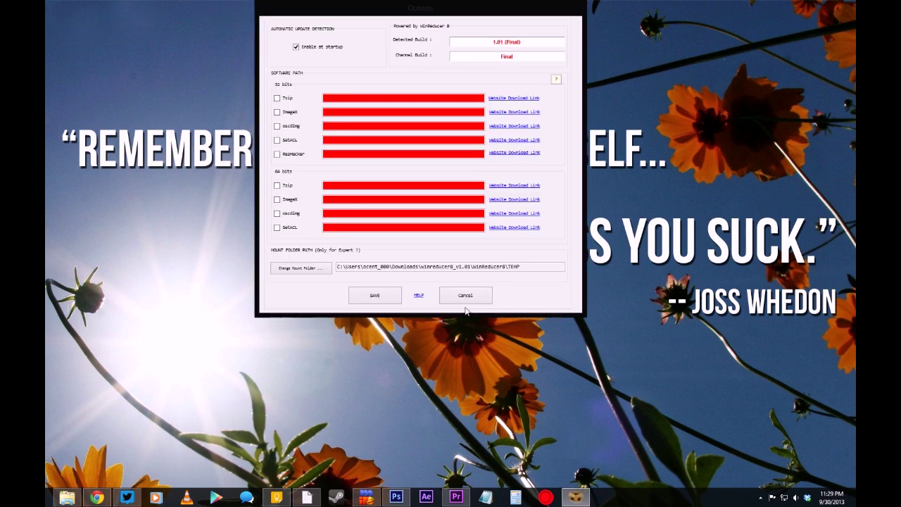
Step: Set the 32- and 64-bit software paths, starting with 7zip, and save the options
left_click_drag(428, 6, 413, 80)
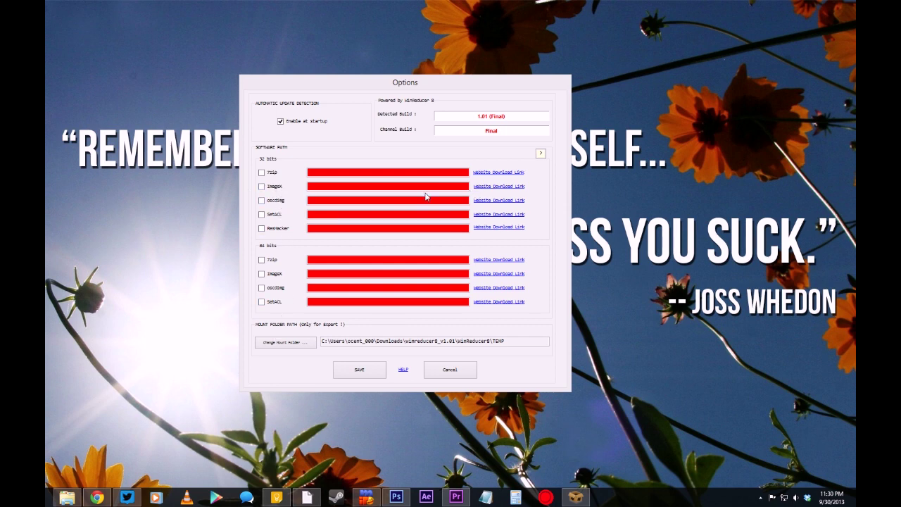
left_click(261, 173)
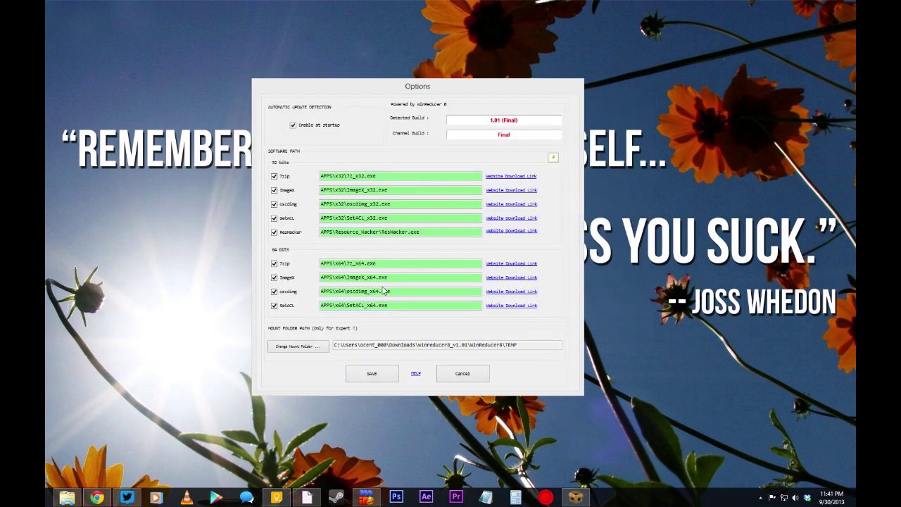
left_click(376, 378)
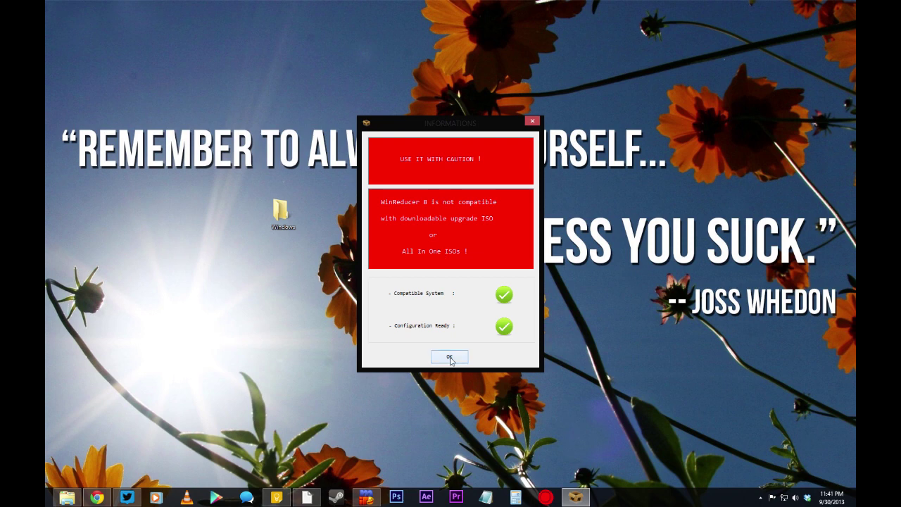
Step: Close the compatibility notice, reposition the main window, and open the desktop Windows folder
left_click(449, 357)
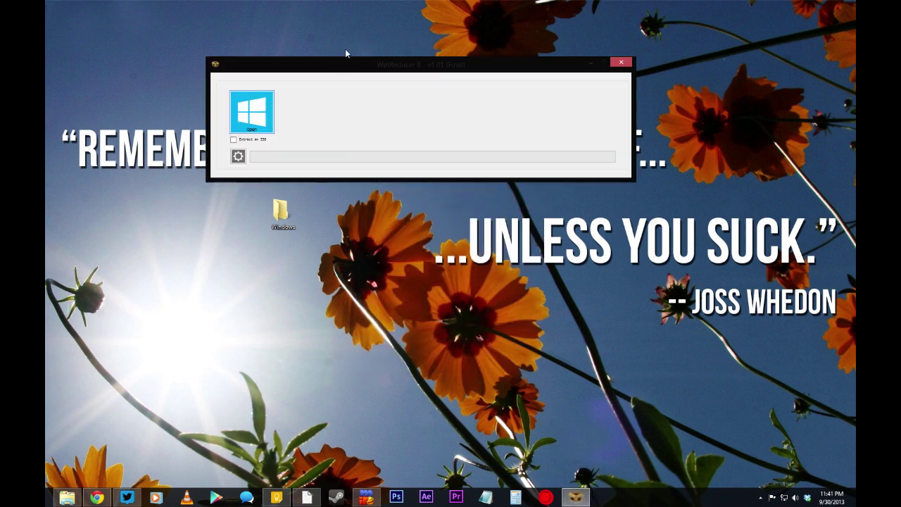
left_click_drag(327, 70, 324, 103)
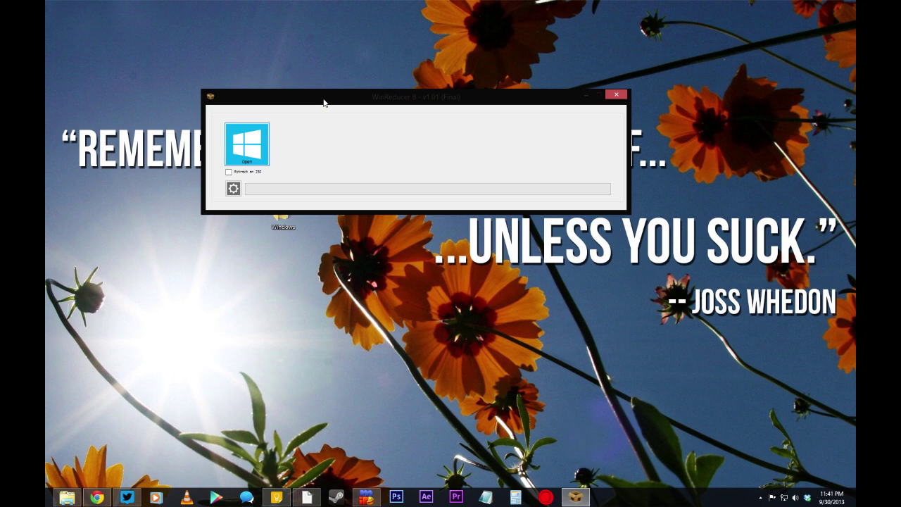
left_click_drag(324, 103, 429, 149)
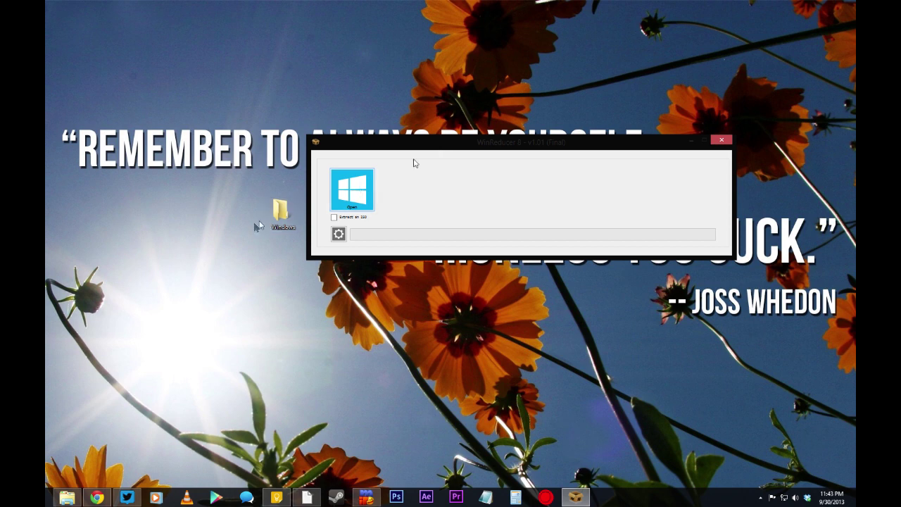
double_click(288, 211)
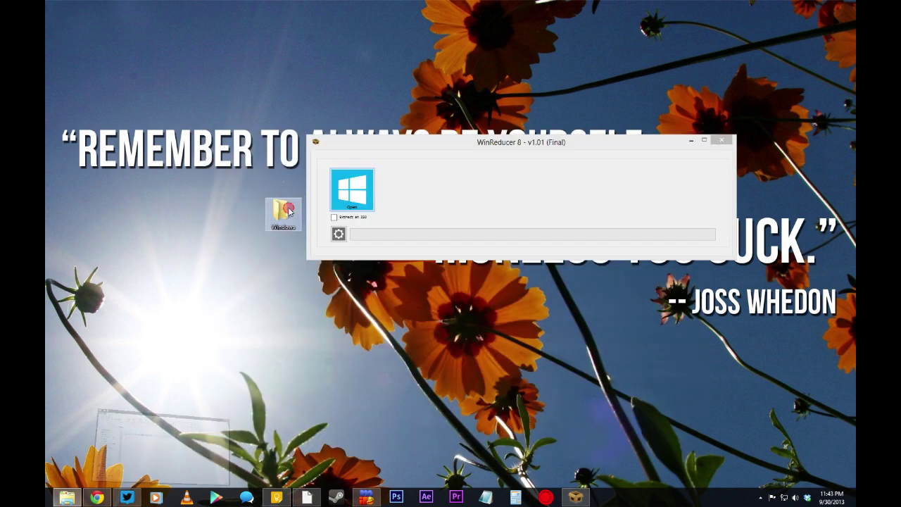
Step: Extract the Windows 8 Professional 32_64-bit ISO from Desktop\Windows into the default extract folder
left_click(333, 243)
left_click(345, 270)
left_click(317, 242)
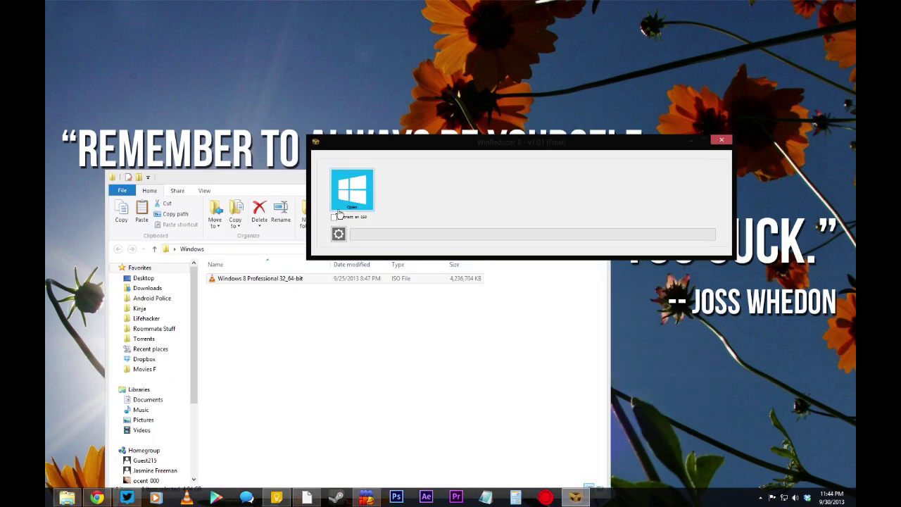
left_click(334, 219)
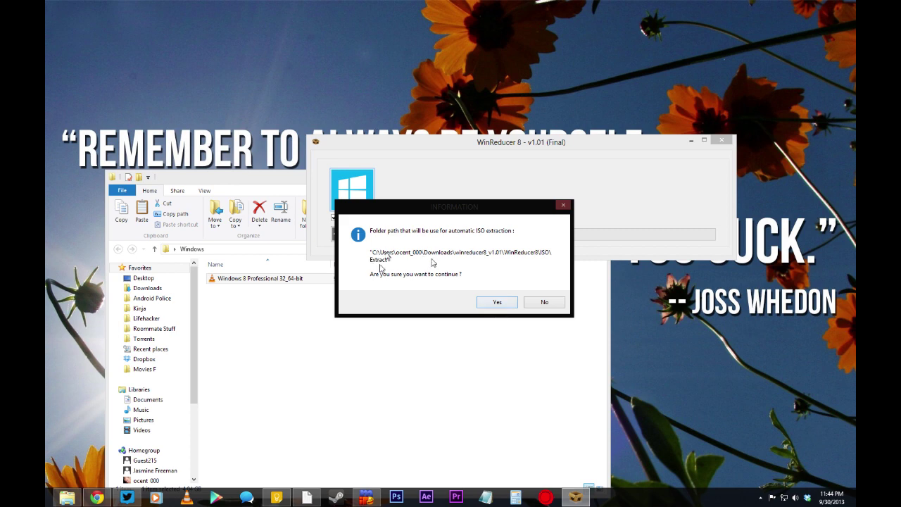
left_click(497, 301)
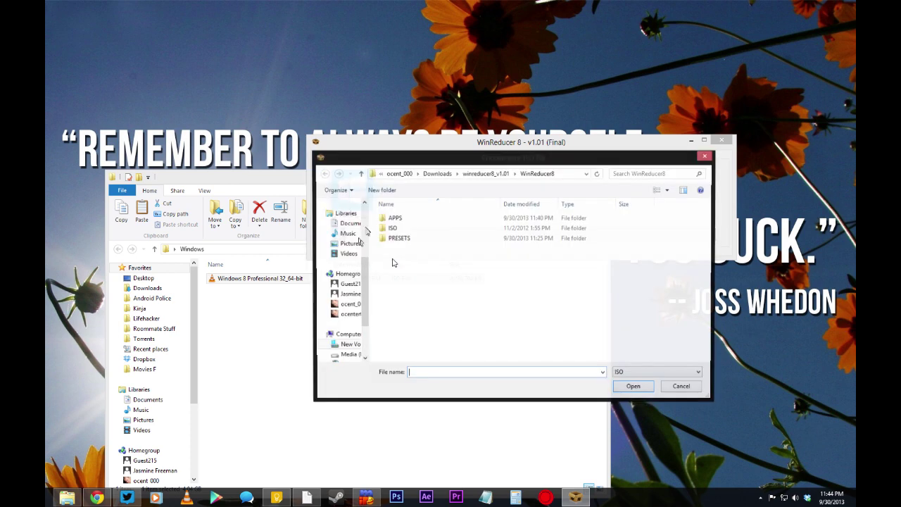
left_click(346, 218)
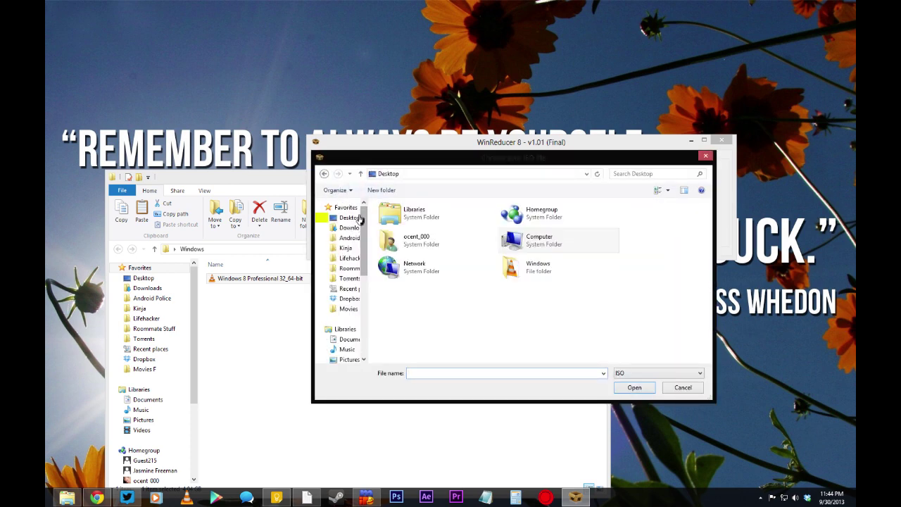
double_click(528, 266)
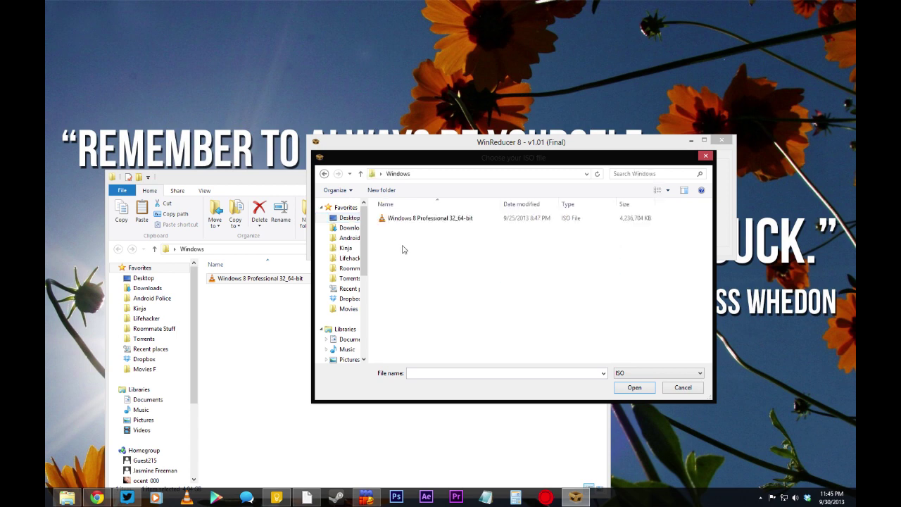
left_click(396, 220)
double_click(396, 220)
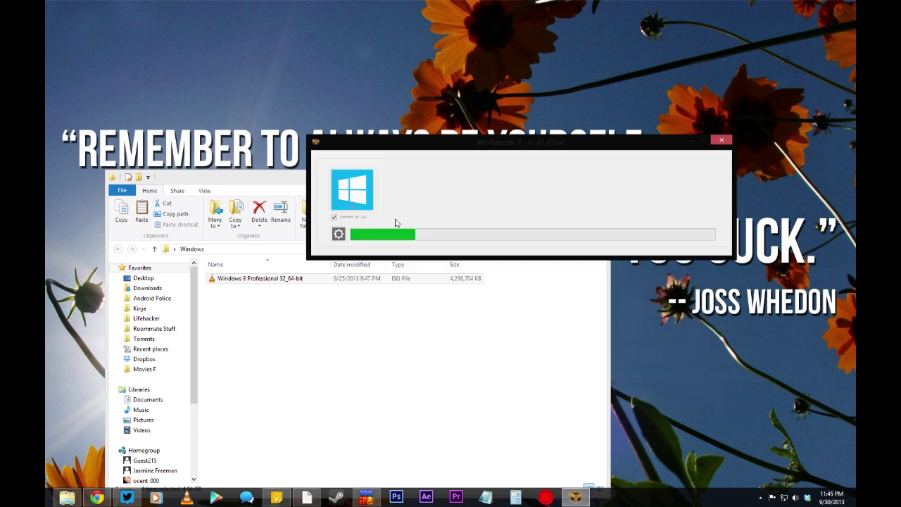
left_click(367, 357)
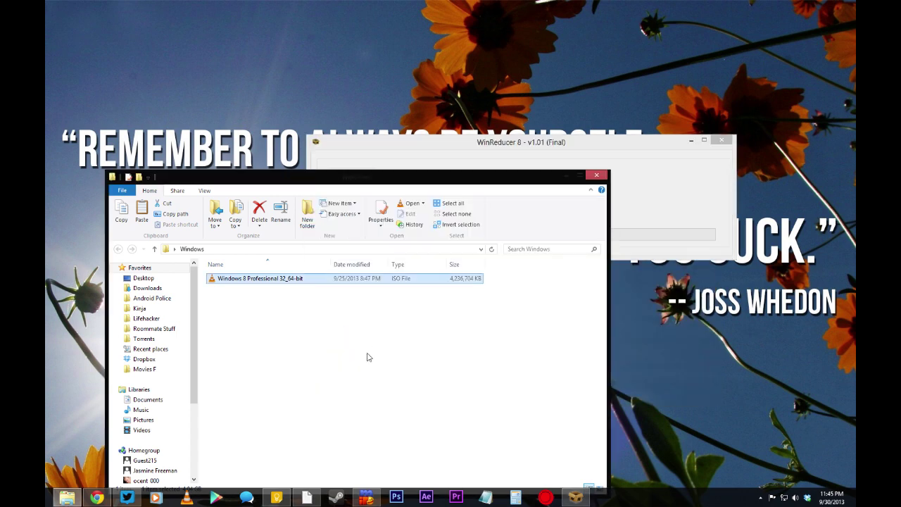
Step: Close the file browser, choose the Windows 8 Pro edition, and mount it
left_click(595, 176)
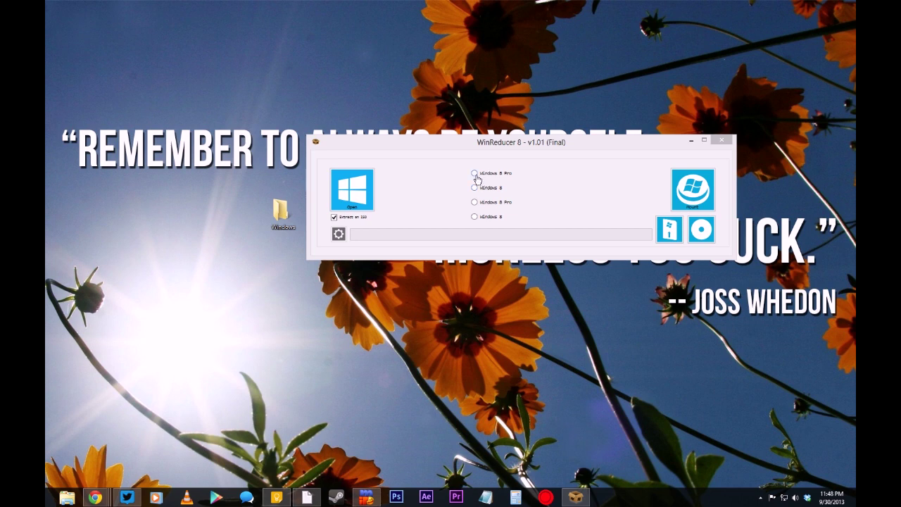
left_click(475, 173)
left_click(692, 187)
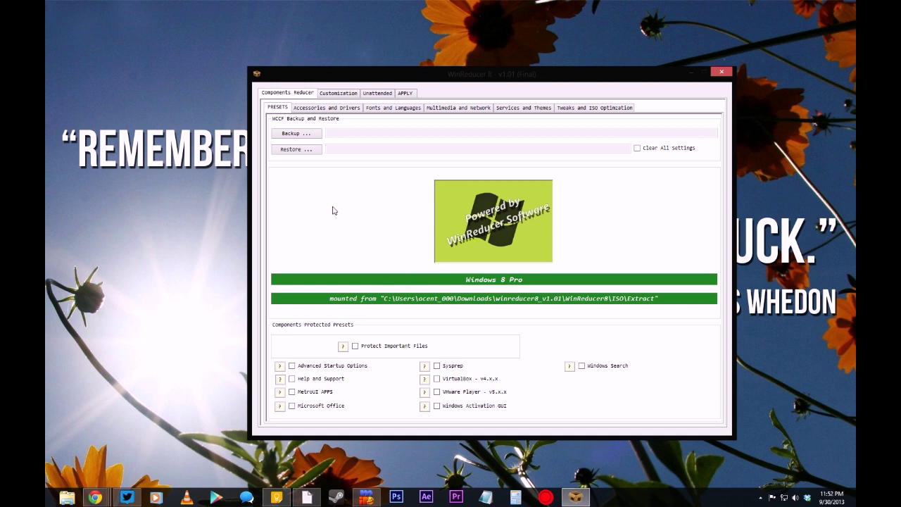
Step: Show Customization > System with driver, updates and .NET Framework 3.5 integration options
left_click(341, 96)
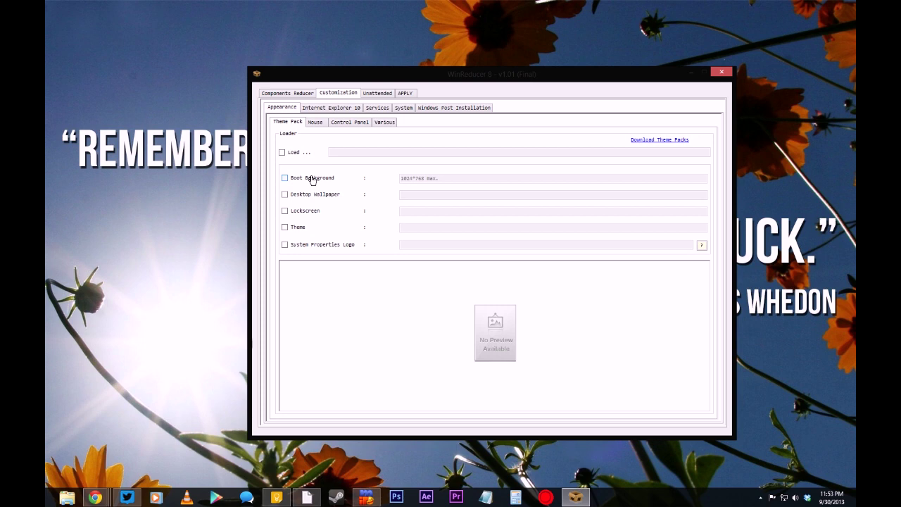
left_click(405, 111)
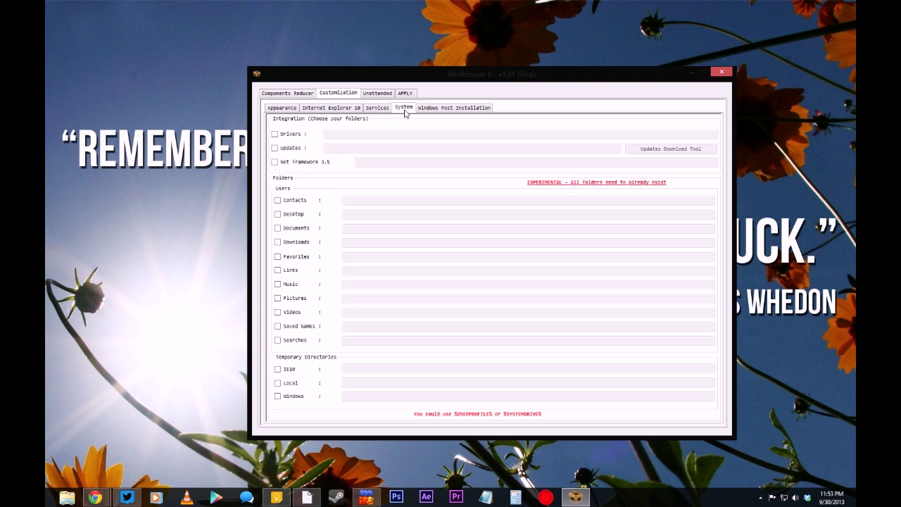
Step: Enable Updates integration using a new 'Updates' folder created inside Downloads
left_click(275, 148)
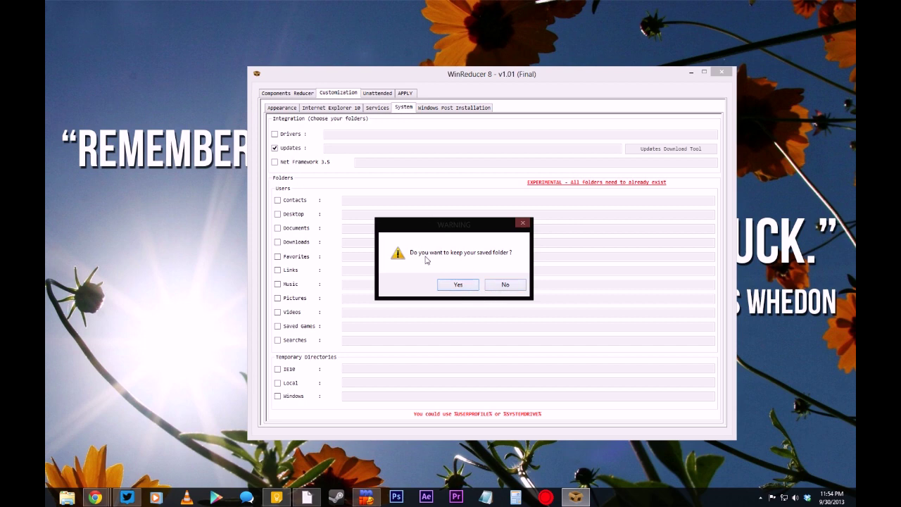
left_click(505, 285)
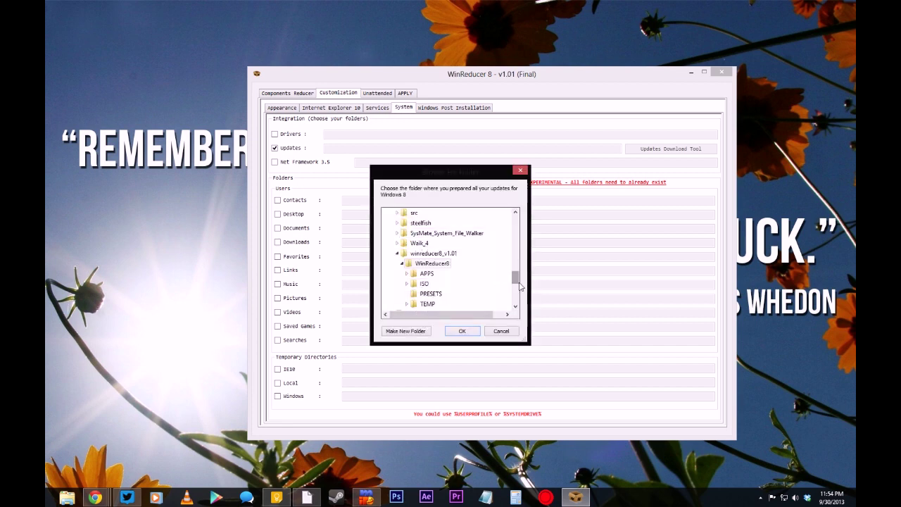
left_click_drag(514, 277, 514, 227)
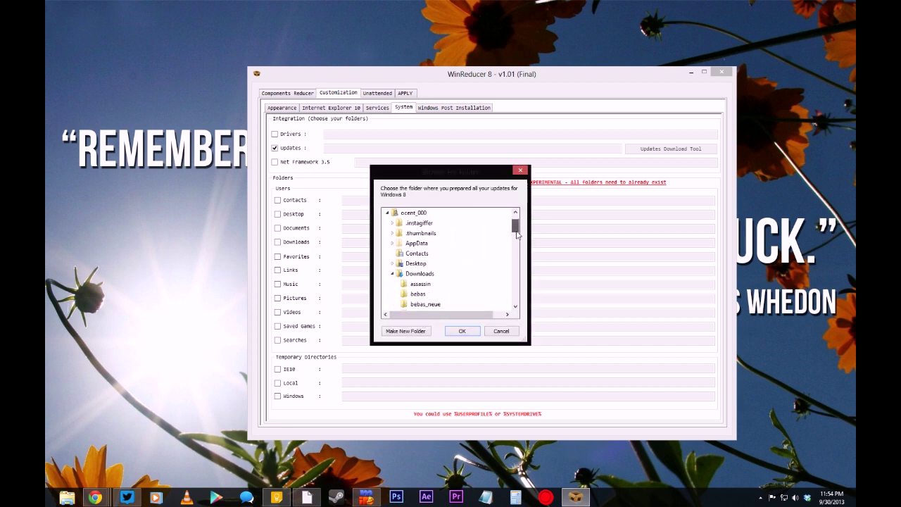
left_click(419, 273)
left_click(413, 330)
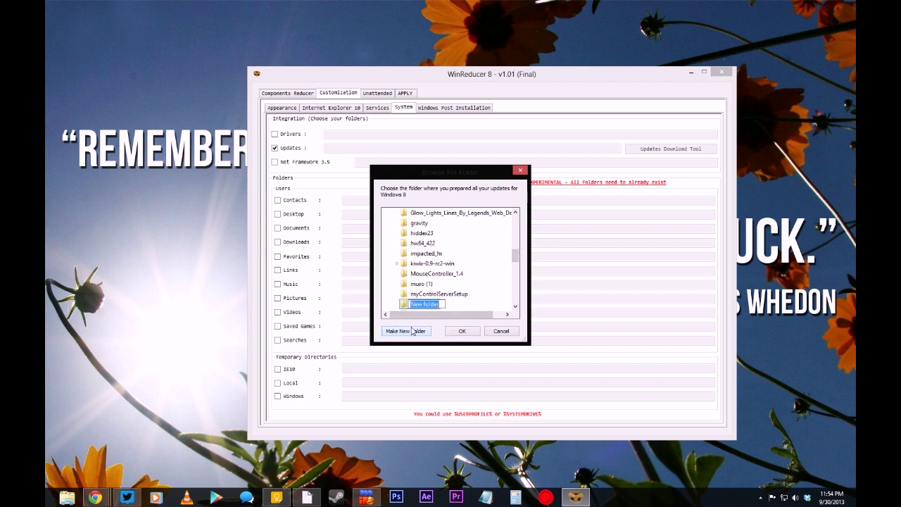
type("Updates")
key("Return")
left_click(453, 333)
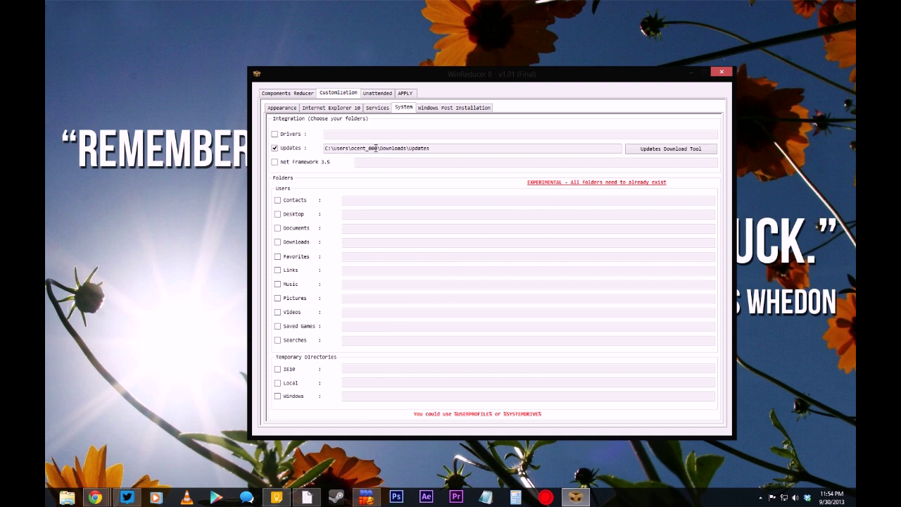
Step: Open the Updates Download Tool and load the 2013.09 Update 1 catalog
left_click(660, 156)
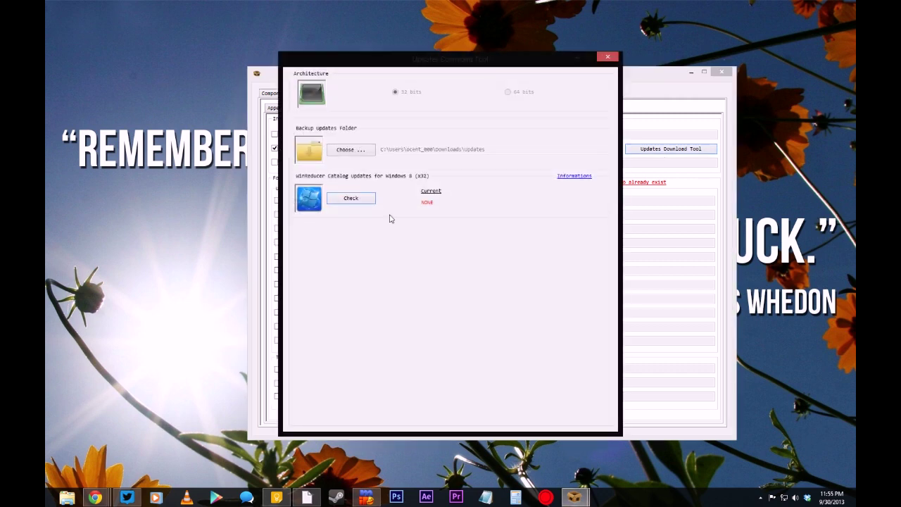
left_click(352, 199)
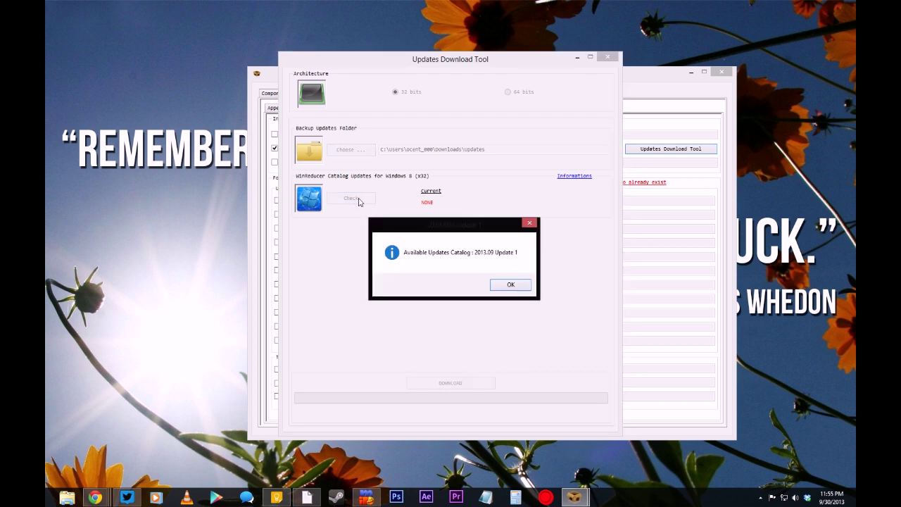
left_click(512, 285)
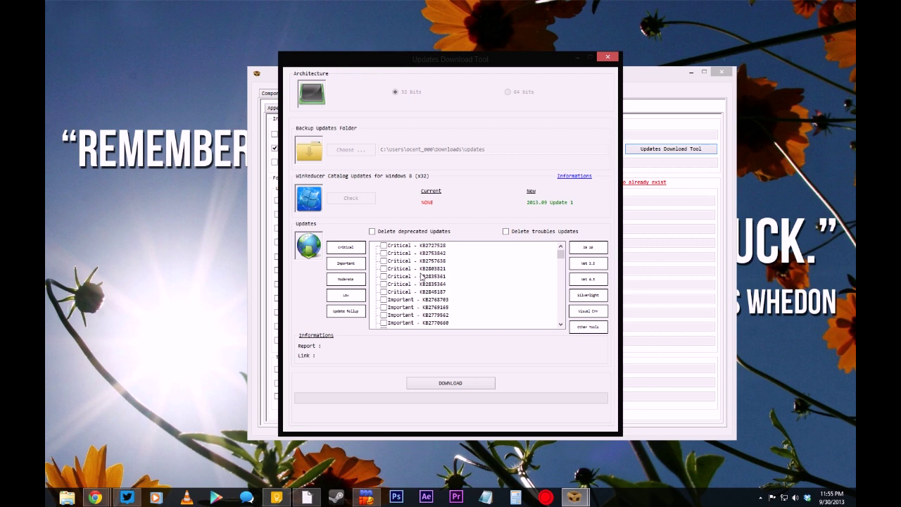
Step: Tick all Critical, Important, Moderate, Low and Update Rollup updates
left_click_drag(561, 255, 561, 296)
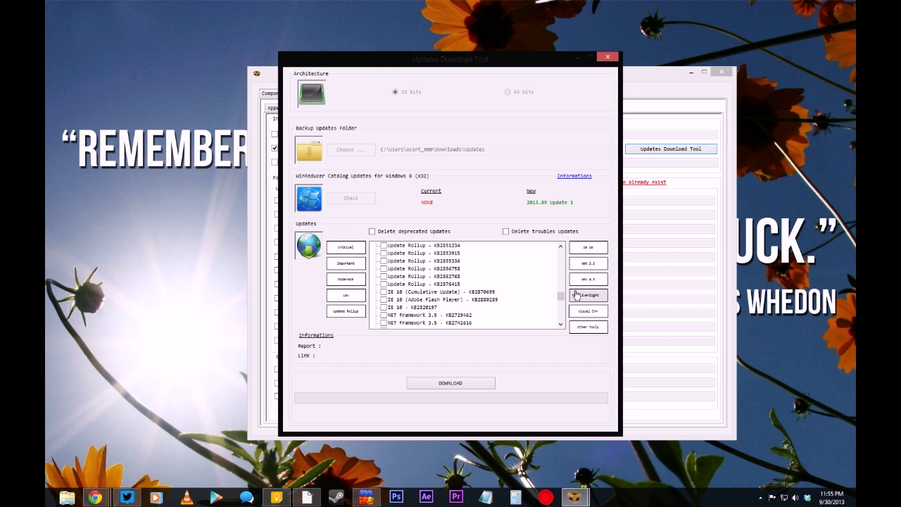
scroll(567, 299, "down", 5)
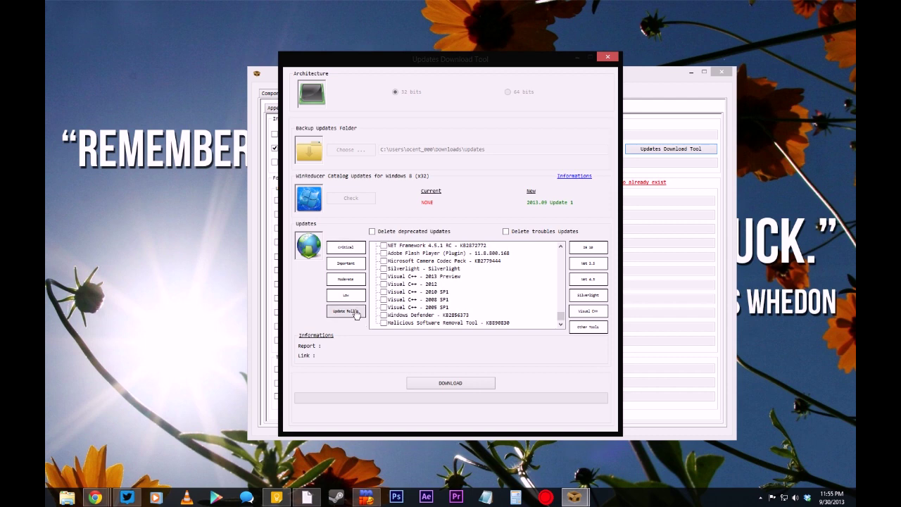
left_click(348, 248)
left_click(346, 264)
left_click(346, 280)
left_click(346, 295)
left_click(350, 312)
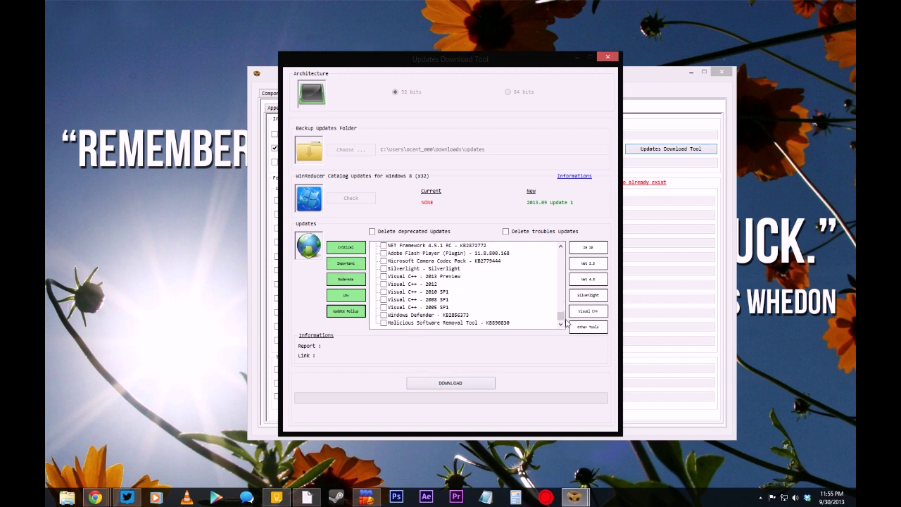
left_click_drag(561, 317, 561, 247)
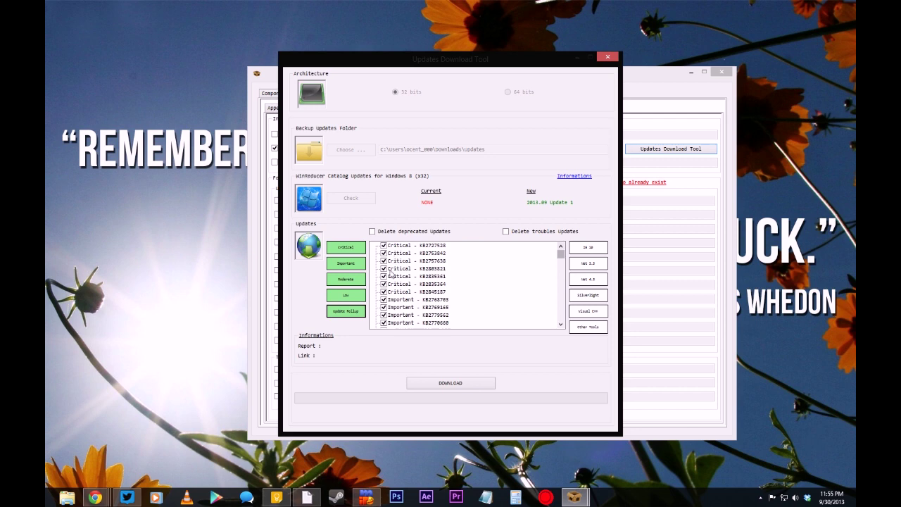
Step: Download all 70 selected updates, then close the Updates Download Tool
left_click(445, 385)
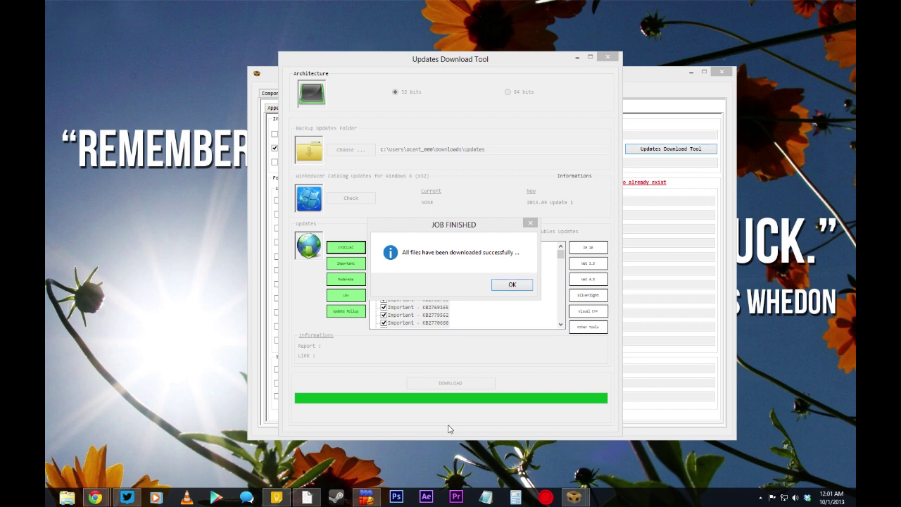
left_click(503, 286)
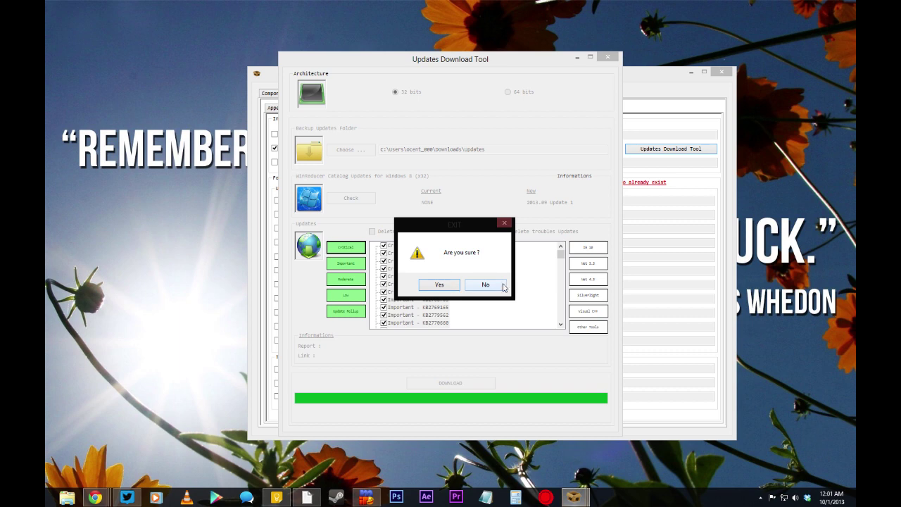
left_click(453, 287)
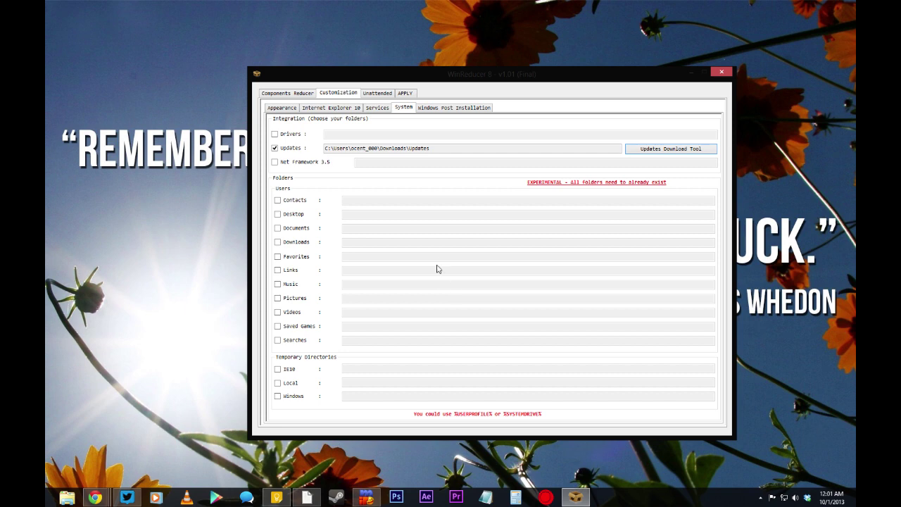
Step: Try Unattended setup with Skip Serial Number, turn both back off, then show APPLY
left_click(378, 94)
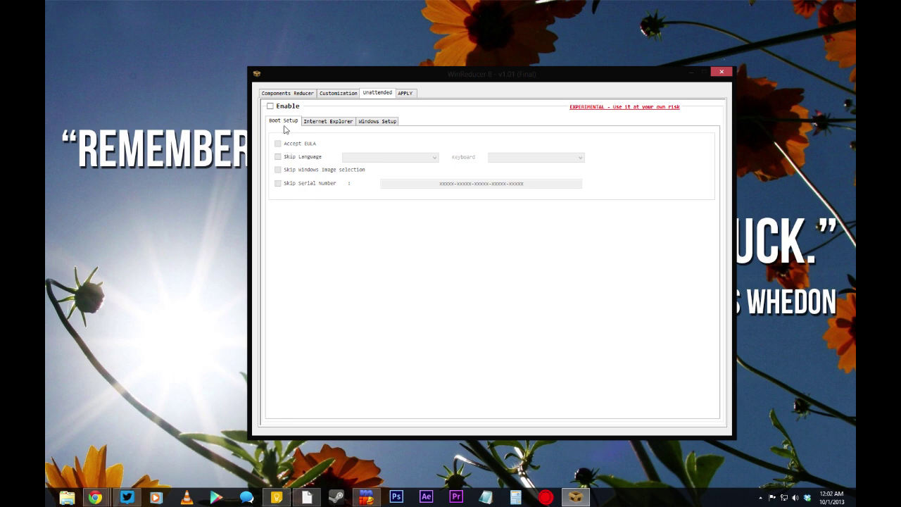
left_click(270, 106)
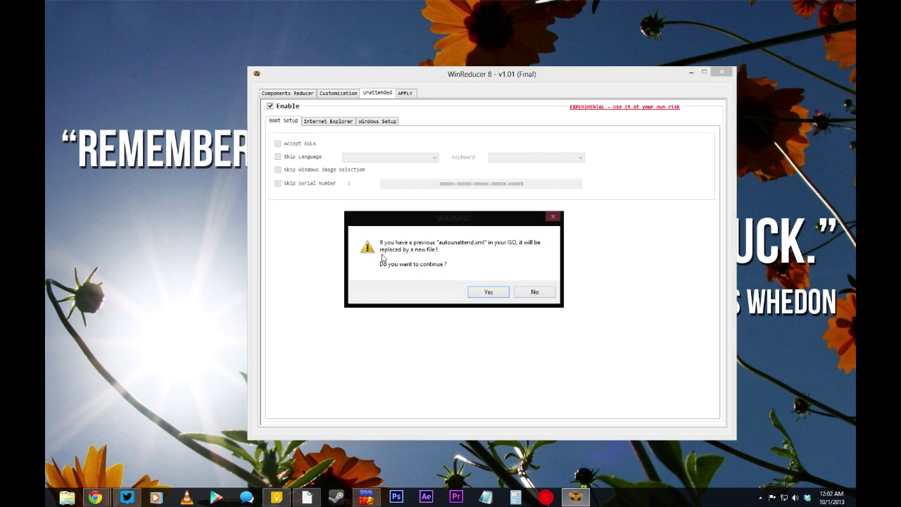
left_click(491, 290)
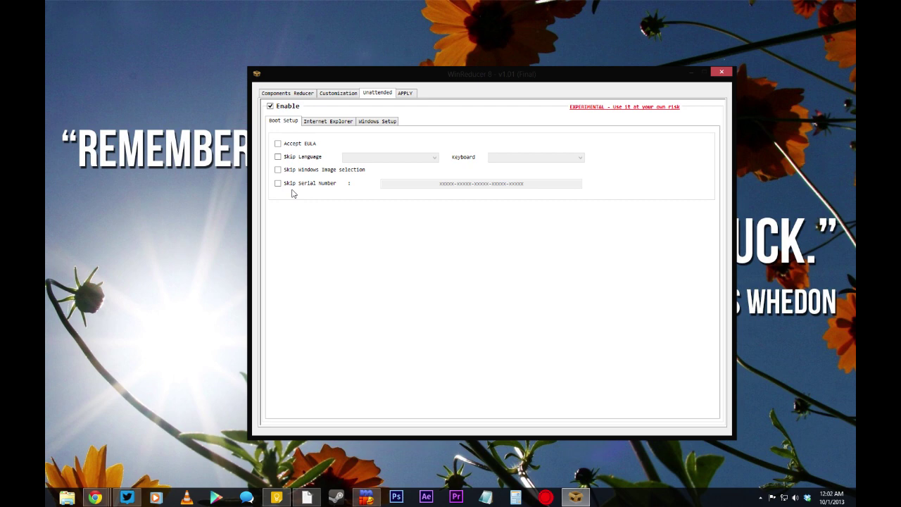
left_click(278, 184)
left_click(278, 184)
left_click(270, 107)
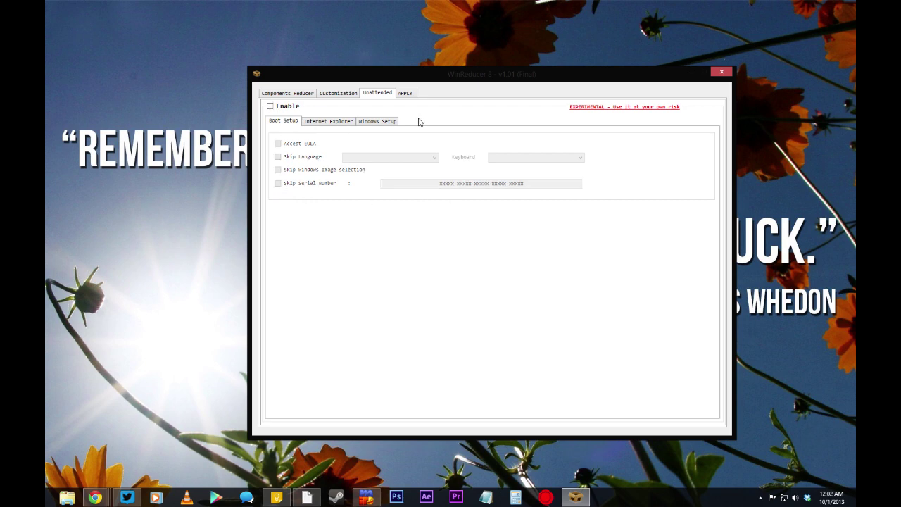
left_click(405, 94)
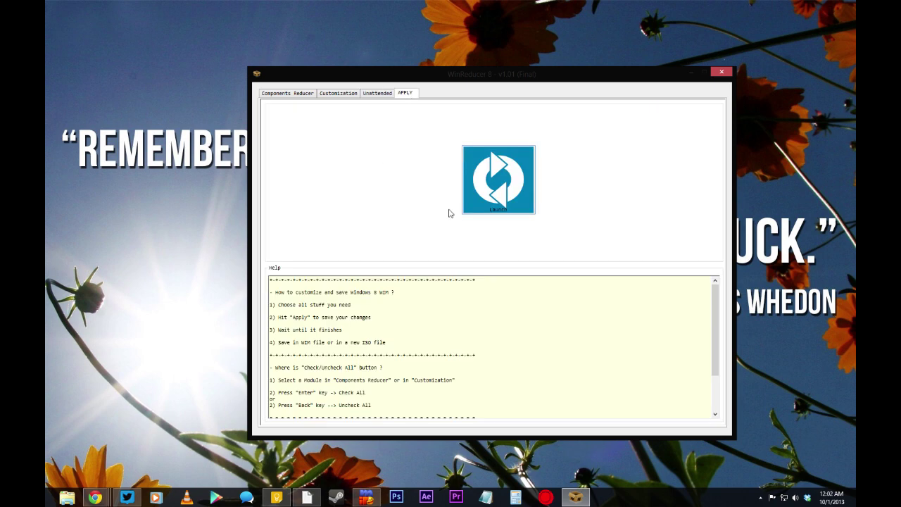
Step: Launch applying the customizations, including update integration, and confirm
left_click(511, 186)
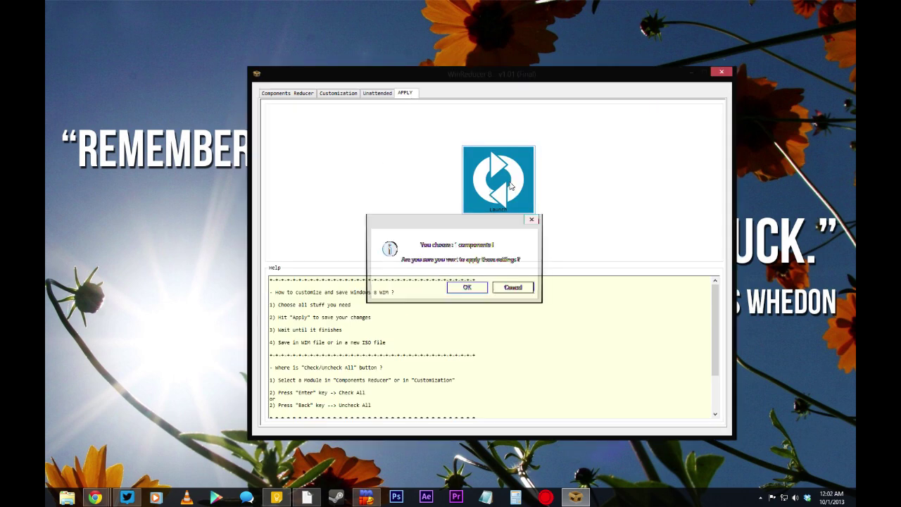
left_click(467, 287)
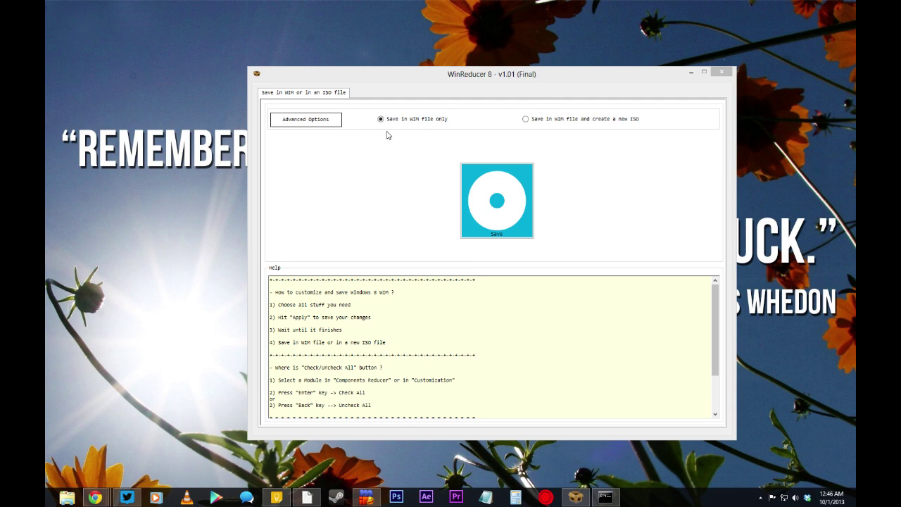
left_click(525, 119)
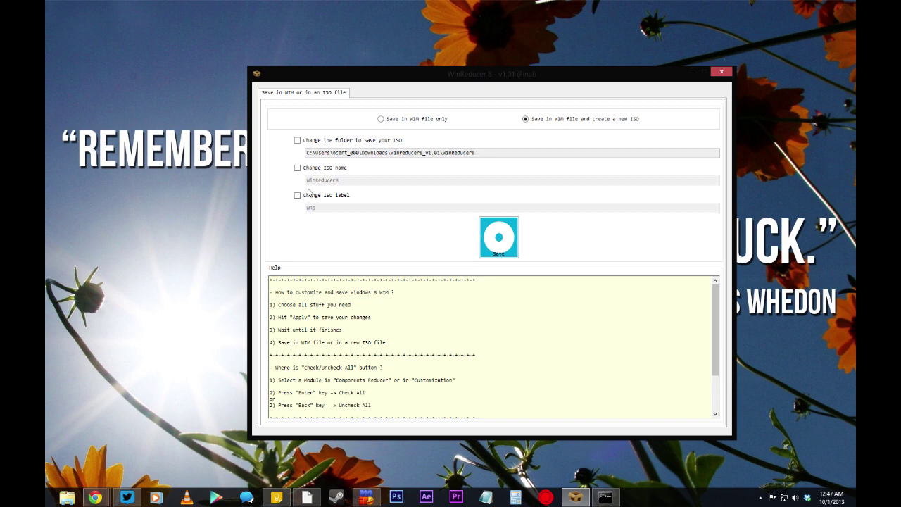
left_click(380, 119)
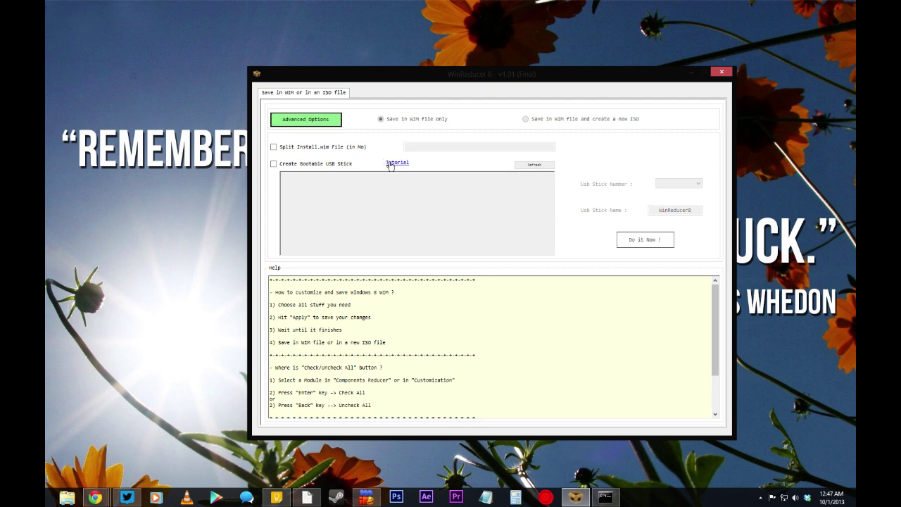
left_click(392, 163)
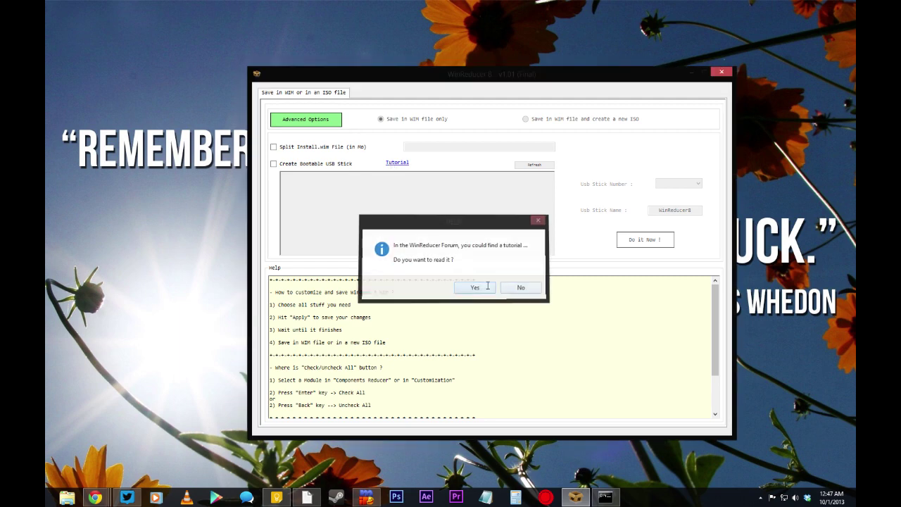
left_click(486, 288)
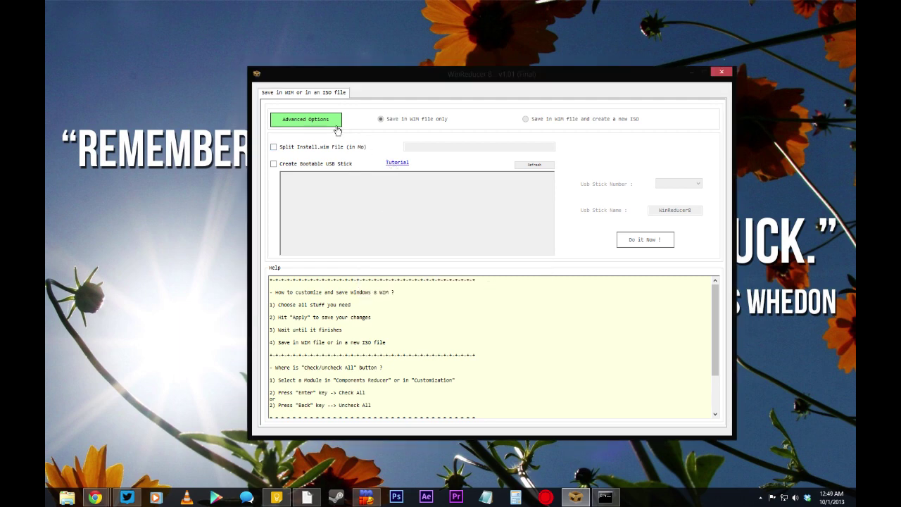
left_click(336, 126)
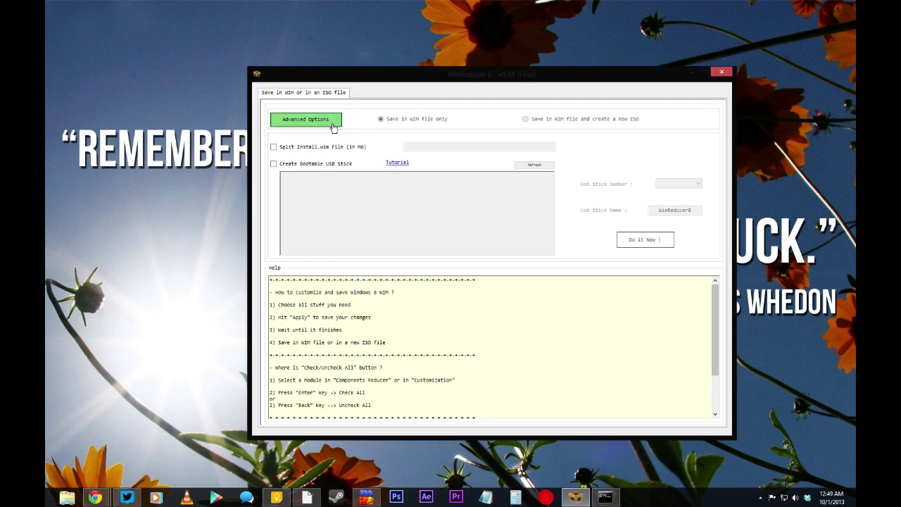
Step: Save as WIM plus a new ISO named WinReducer8, keeping the default WR8 label
left_click(525, 120)
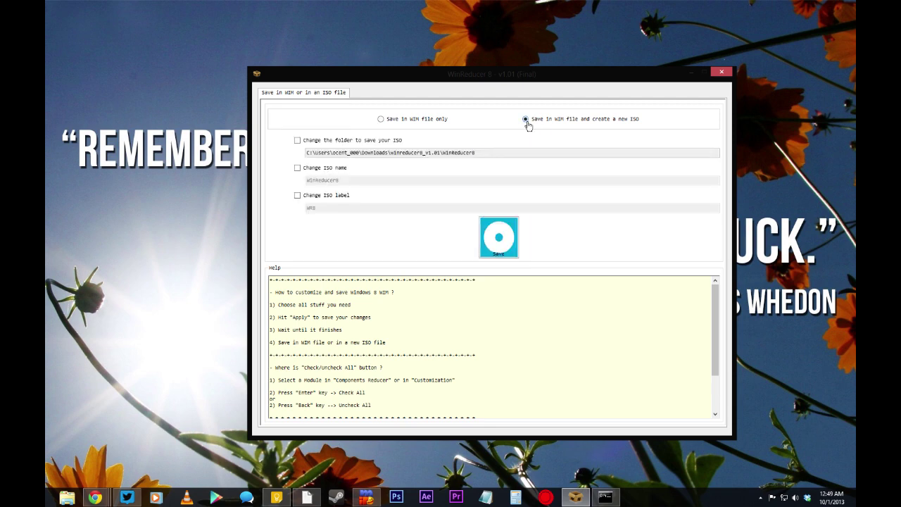
left_click(297, 197)
left_click(297, 197)
left_click(488, 239)
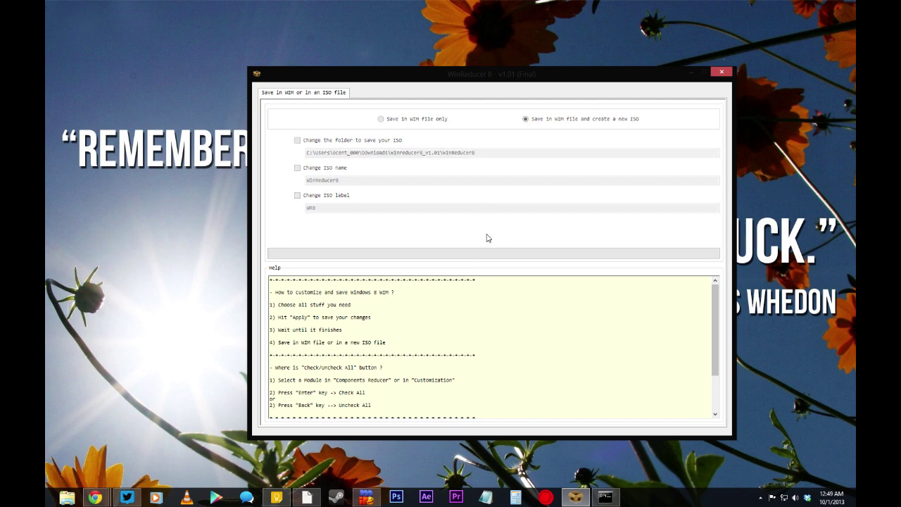